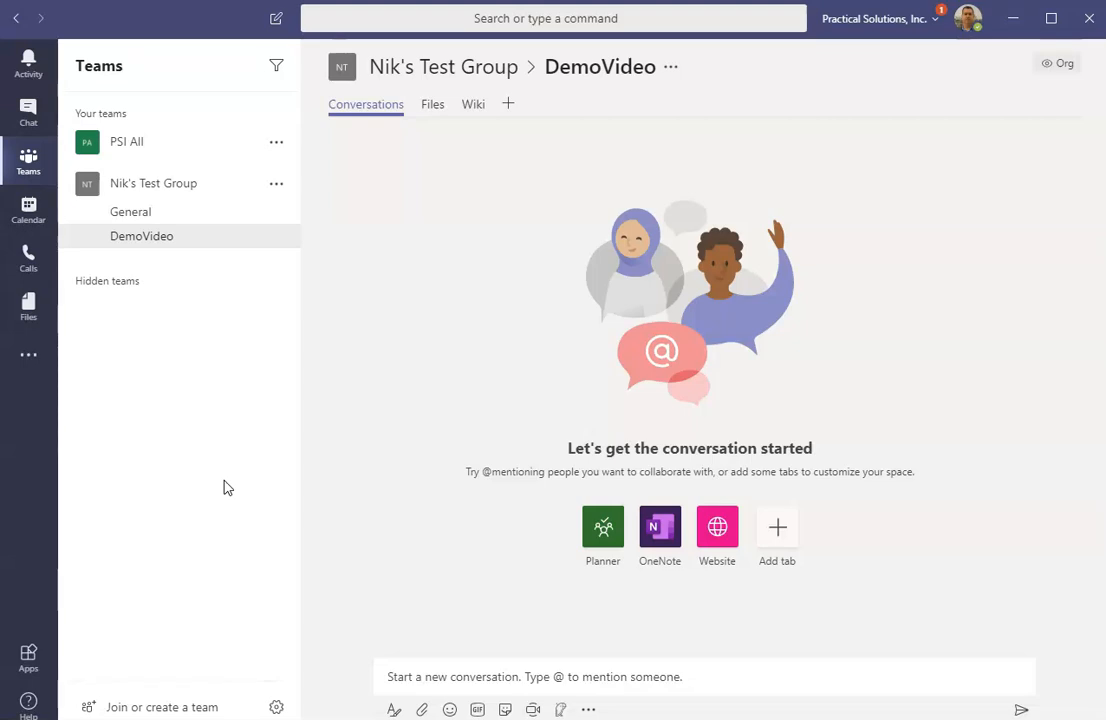
Check the list of personal apps for Polly
click(33, 362)
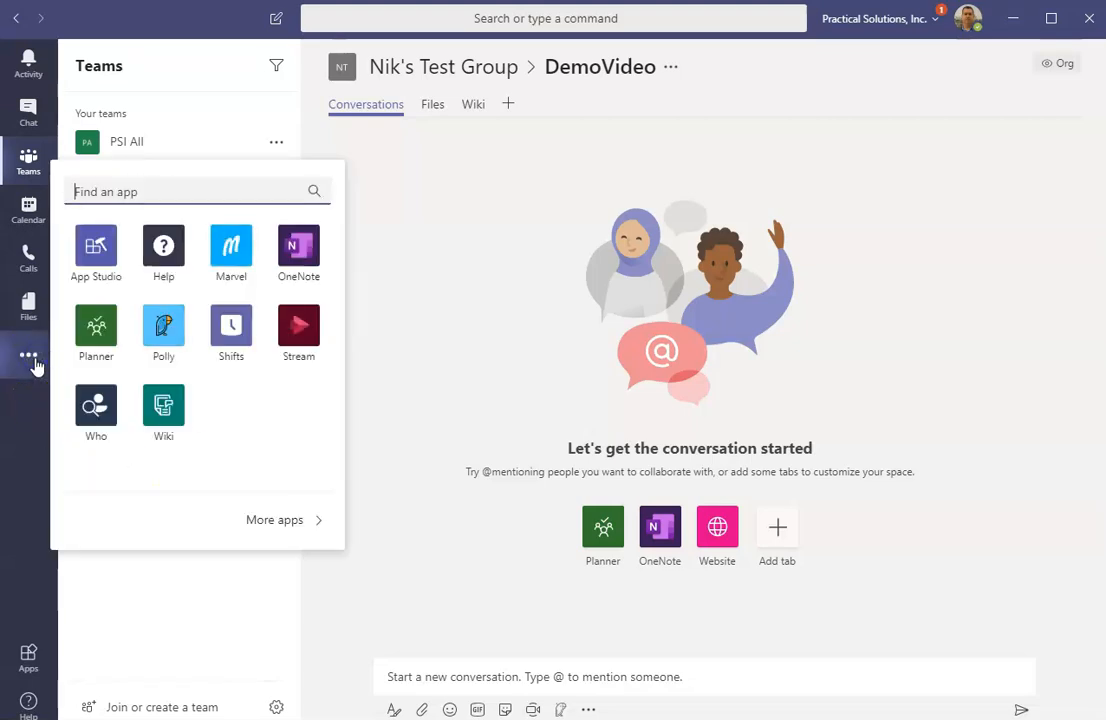
click(160, 351)
click(172, 357)
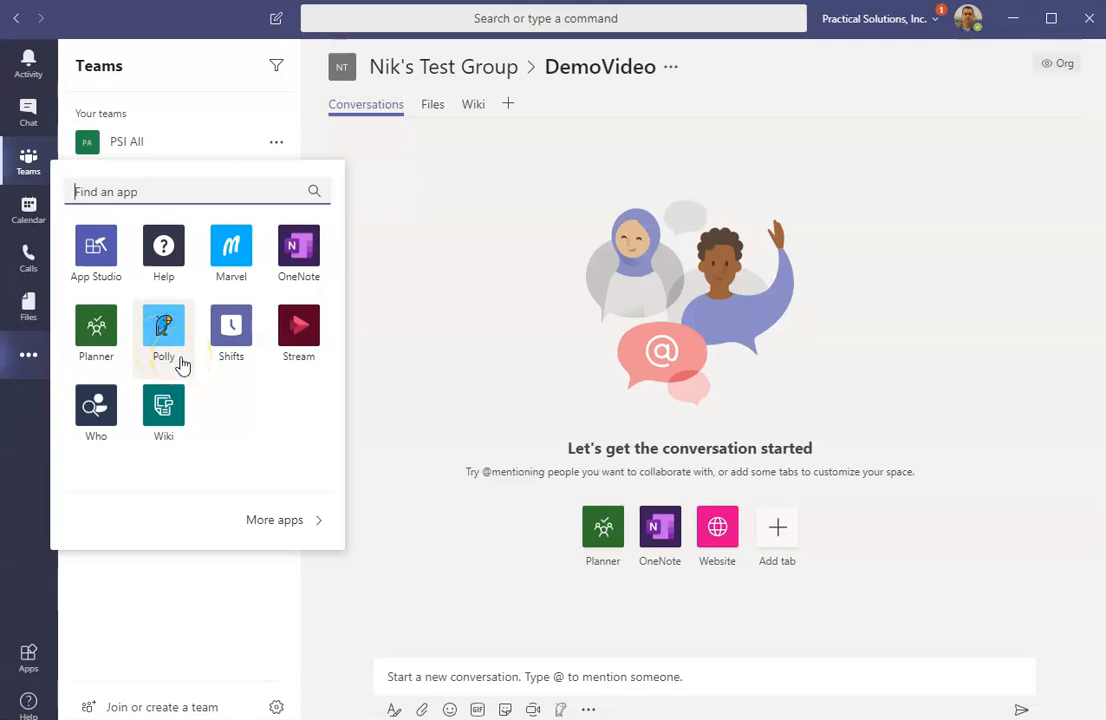
click(215, 193)
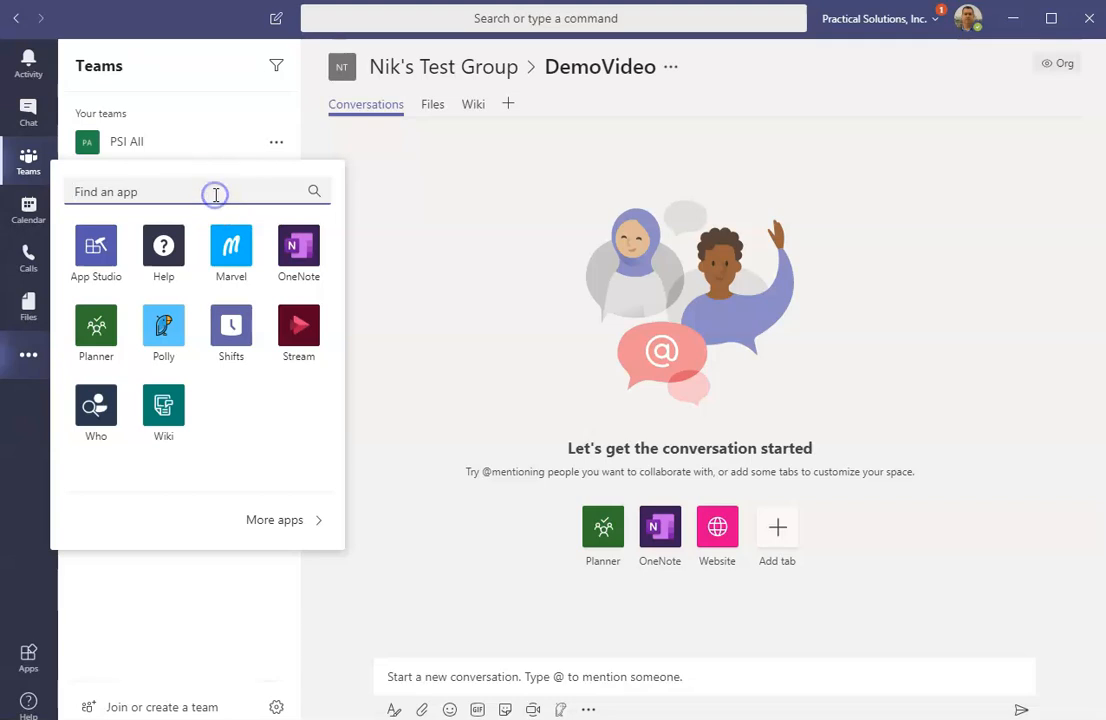
click(172, 322)
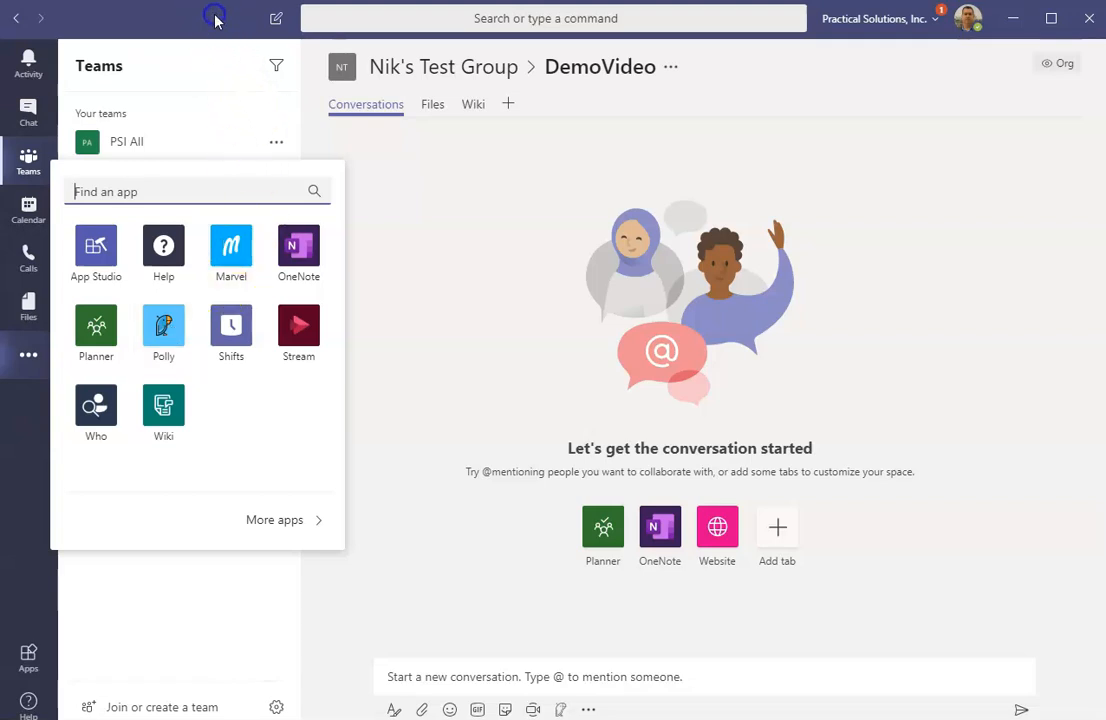
click(27, 357)
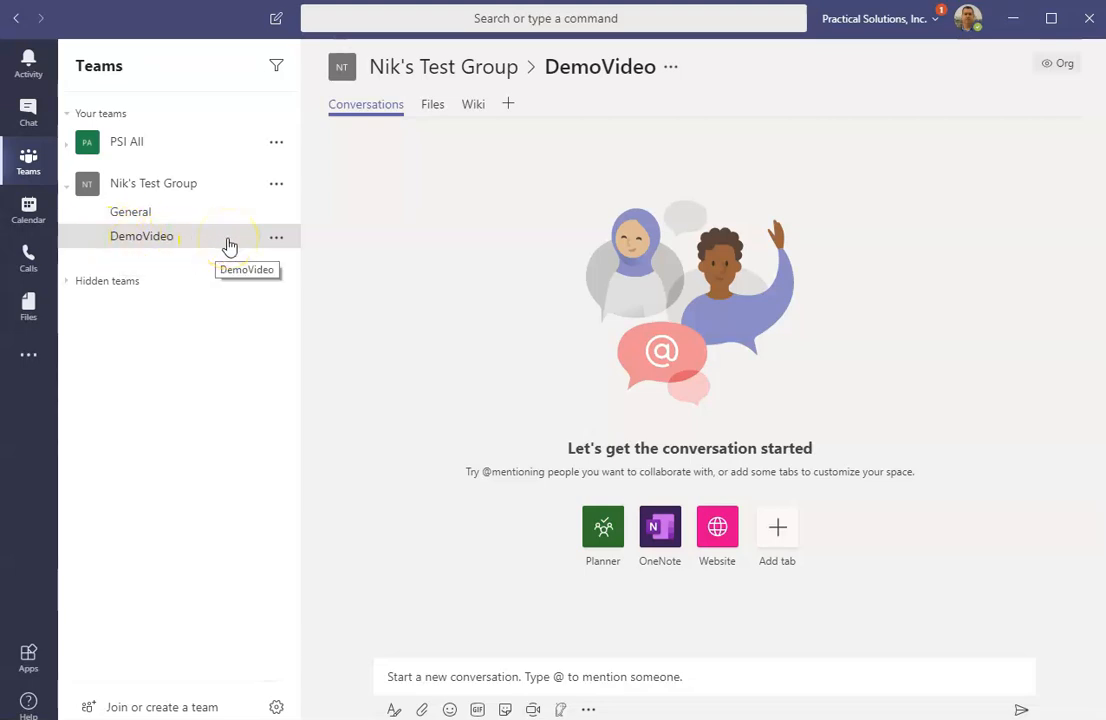
Add Polly as a tab to the DemoVideo channel without posting to the channel about it
click(508, 105)
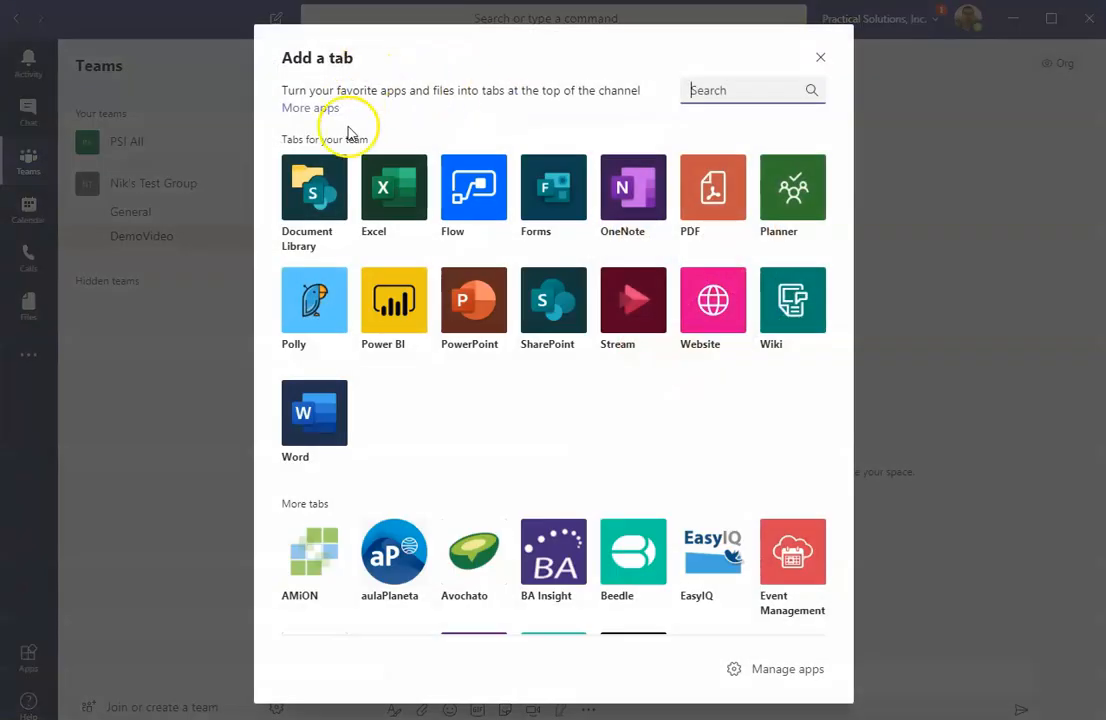
click(306, 302)
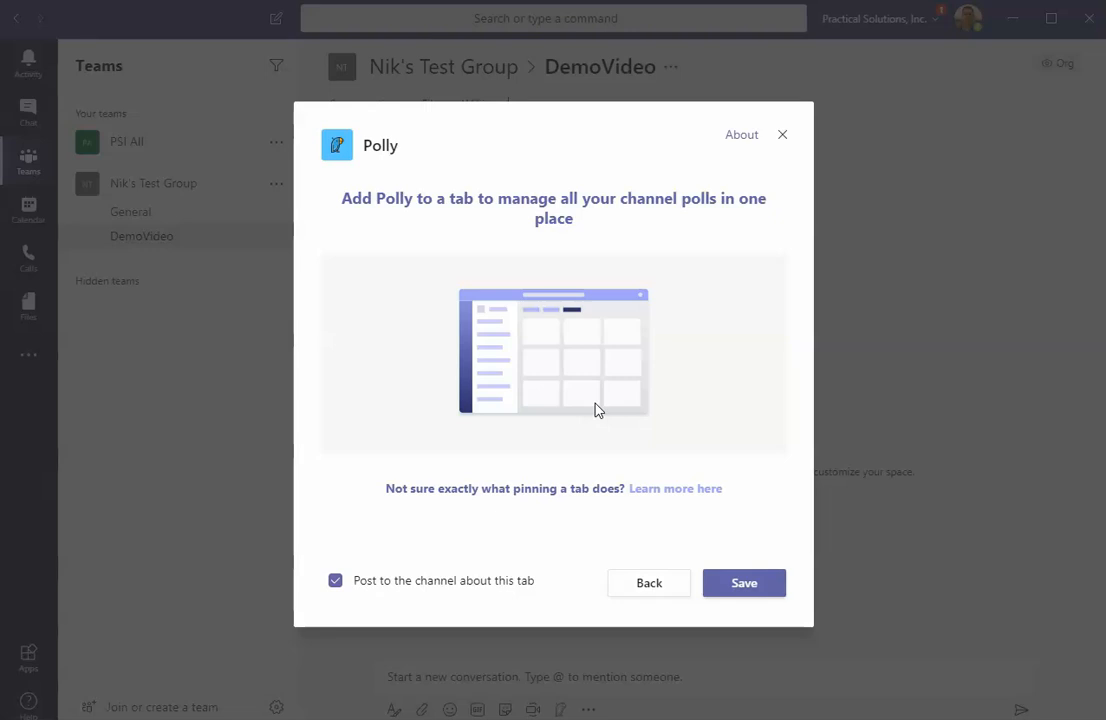
click(336, 581)
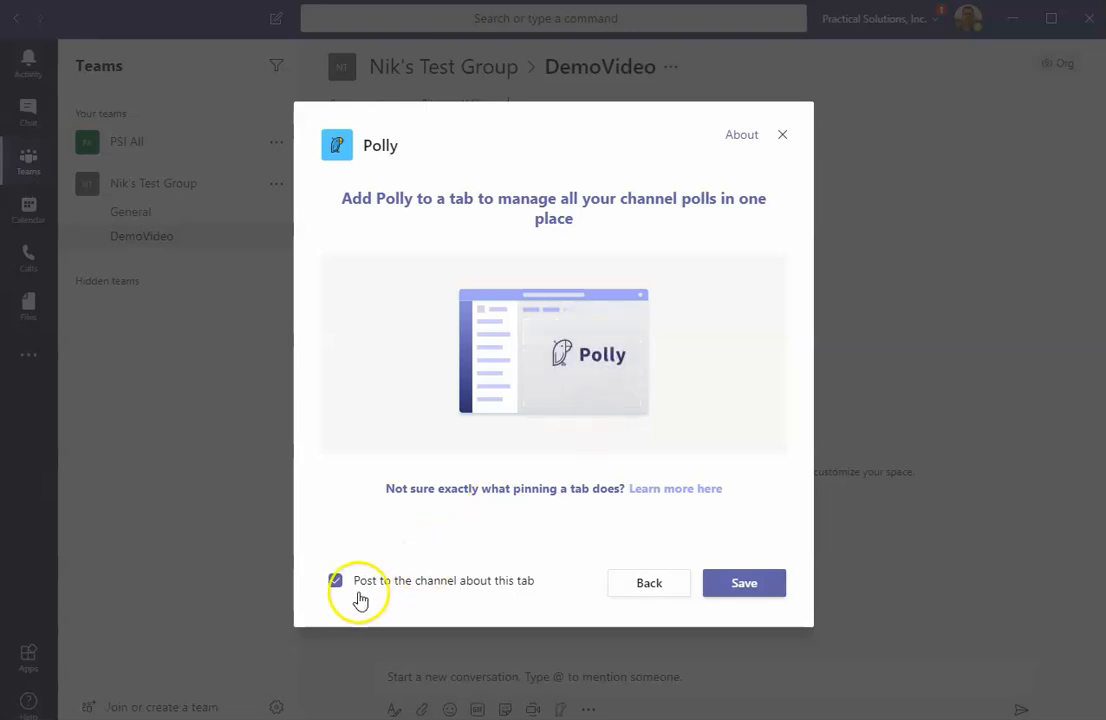
click(740, 586)
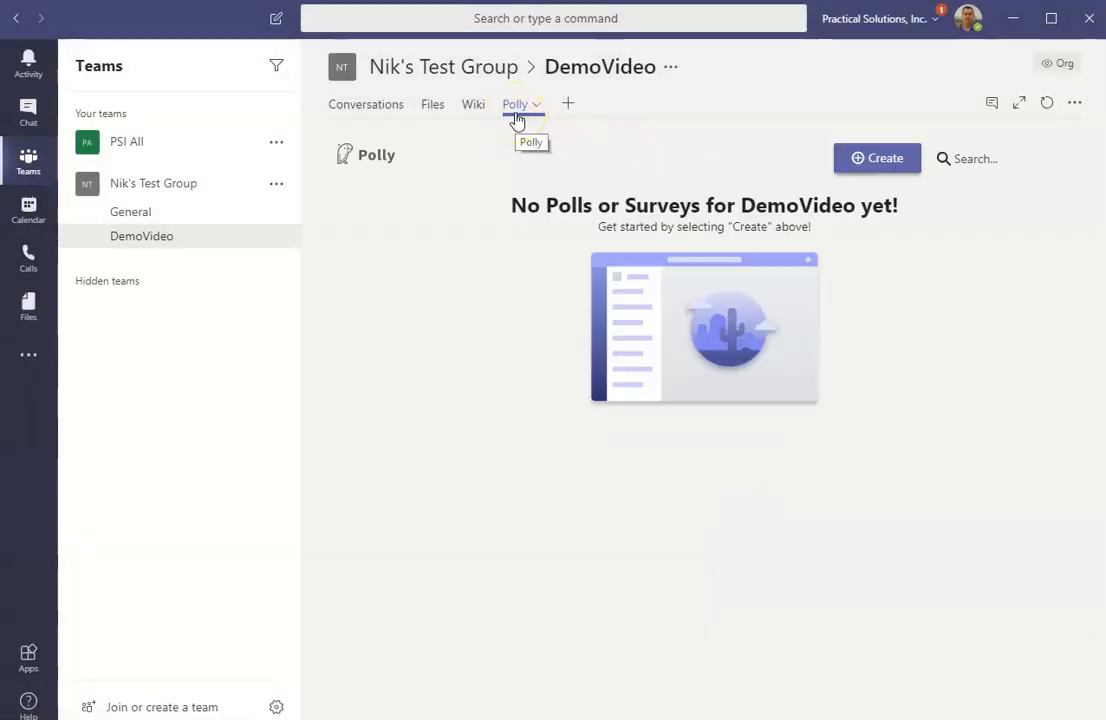
Create a Polly poll of the Agree/Disagree type with the question "is this app great?"
click(876, 164)
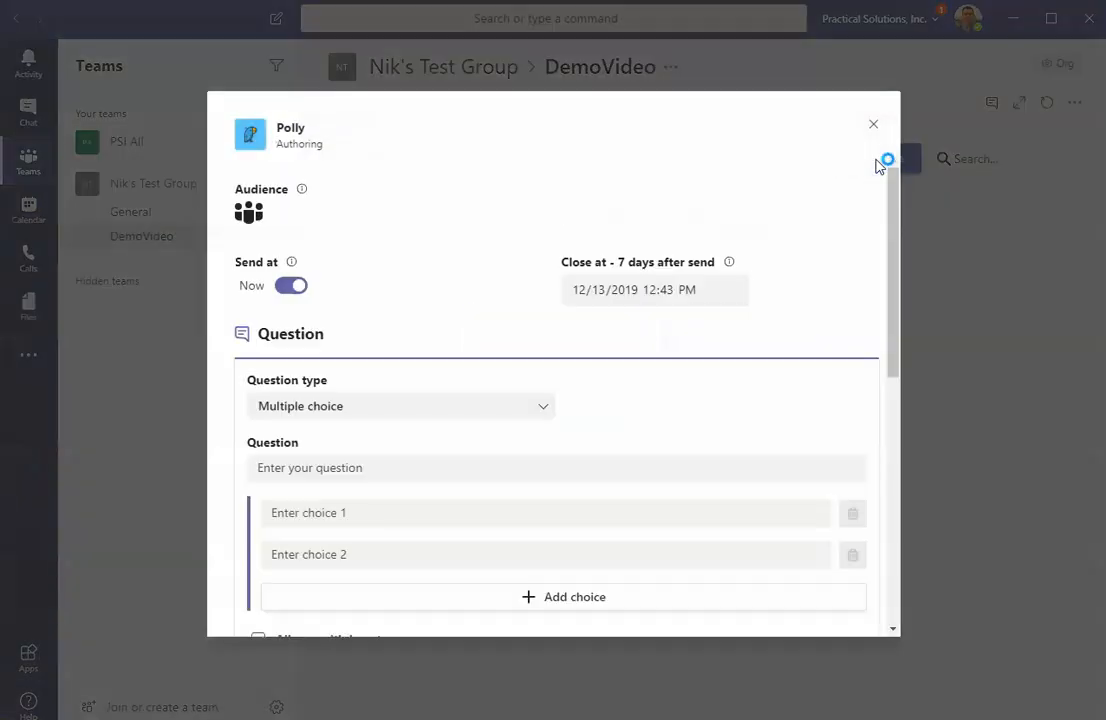
click(852, 170)
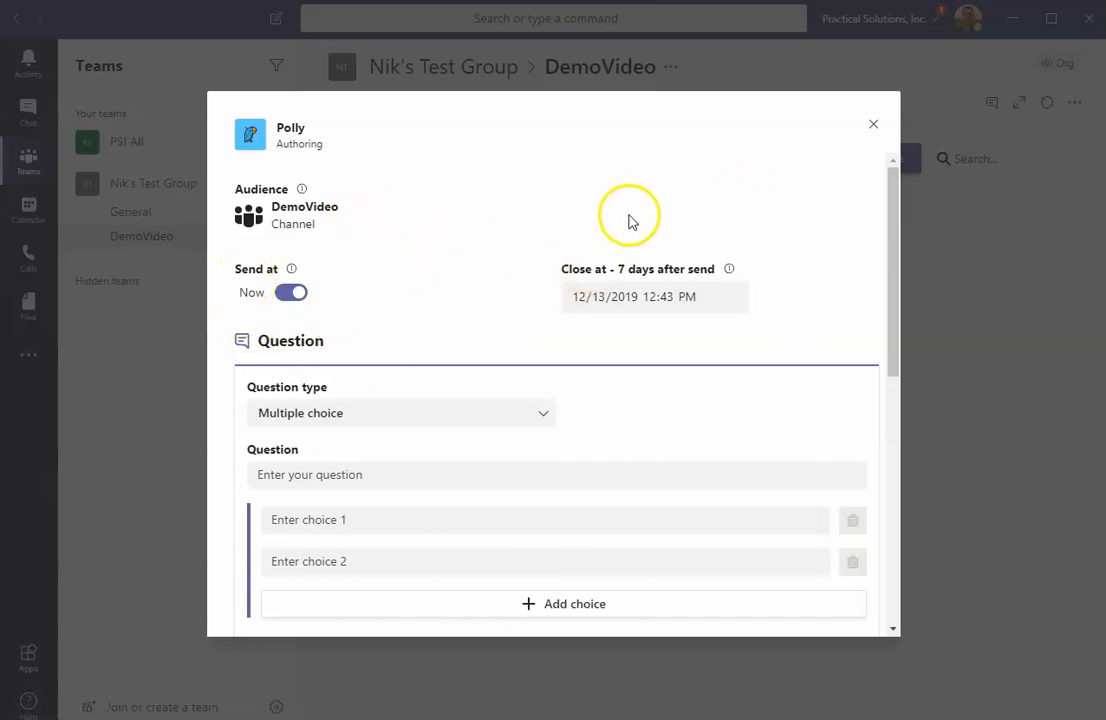
scroll(827, 402, down, 2)
click(447, 241)
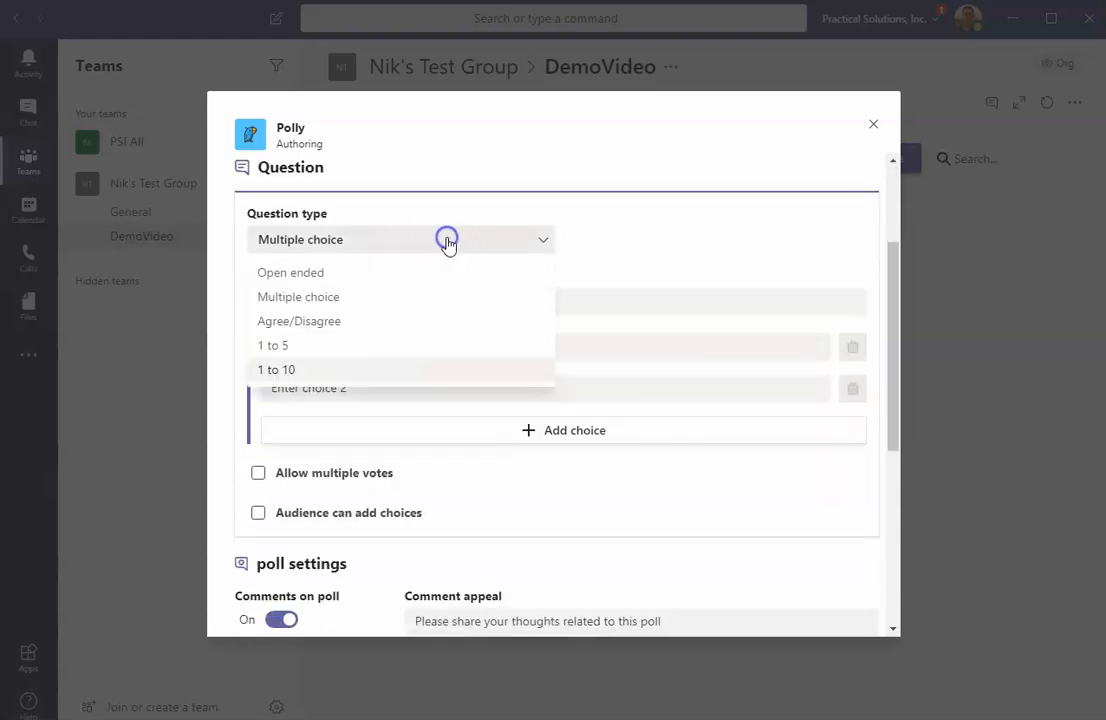
click(378, 321)
click(440, 307)
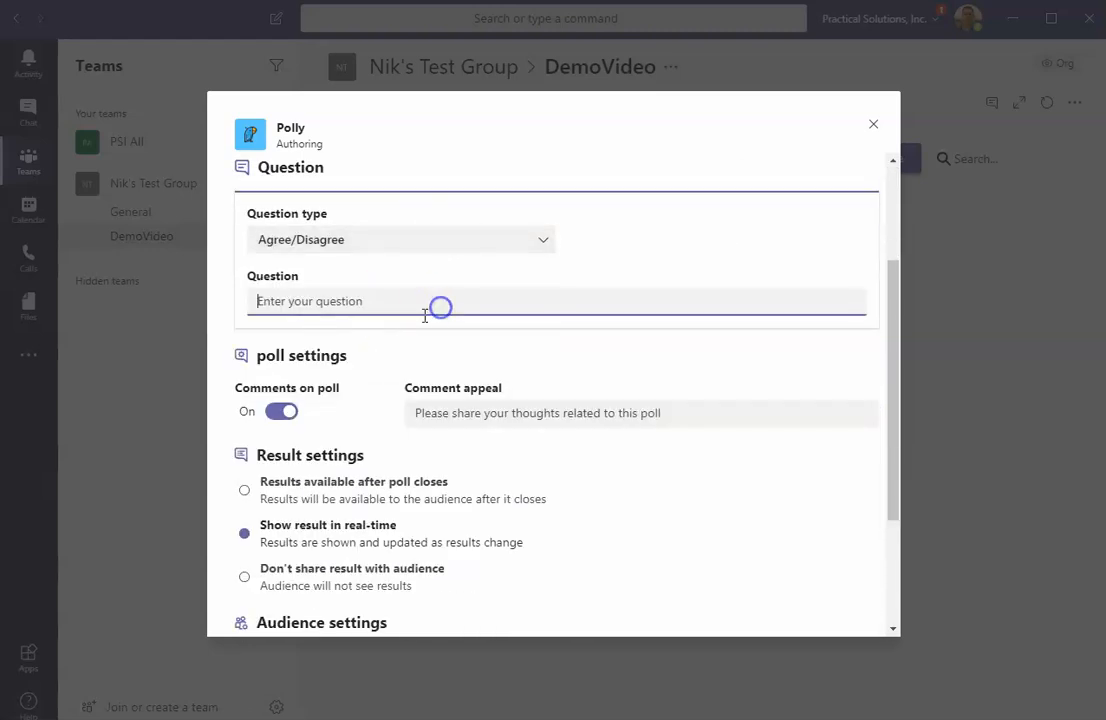
text(is this app great?)
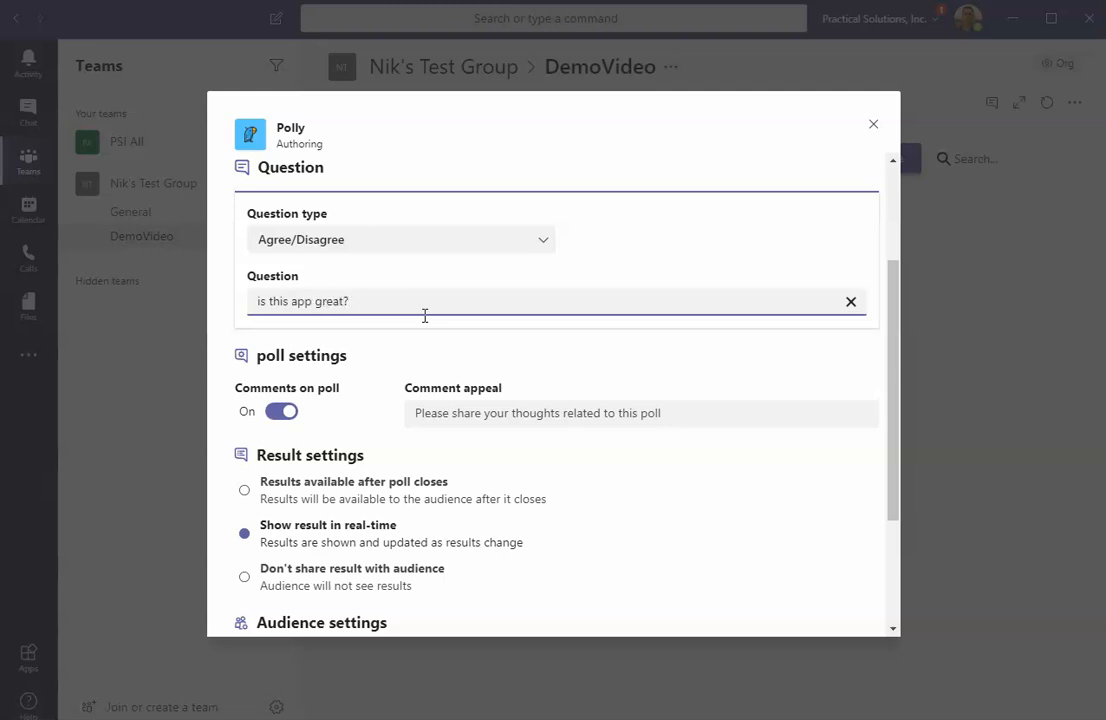
Keep the poll's default comment, result and audience settings, preview it and send it to the channel
scroll(600, 378, down, 1)
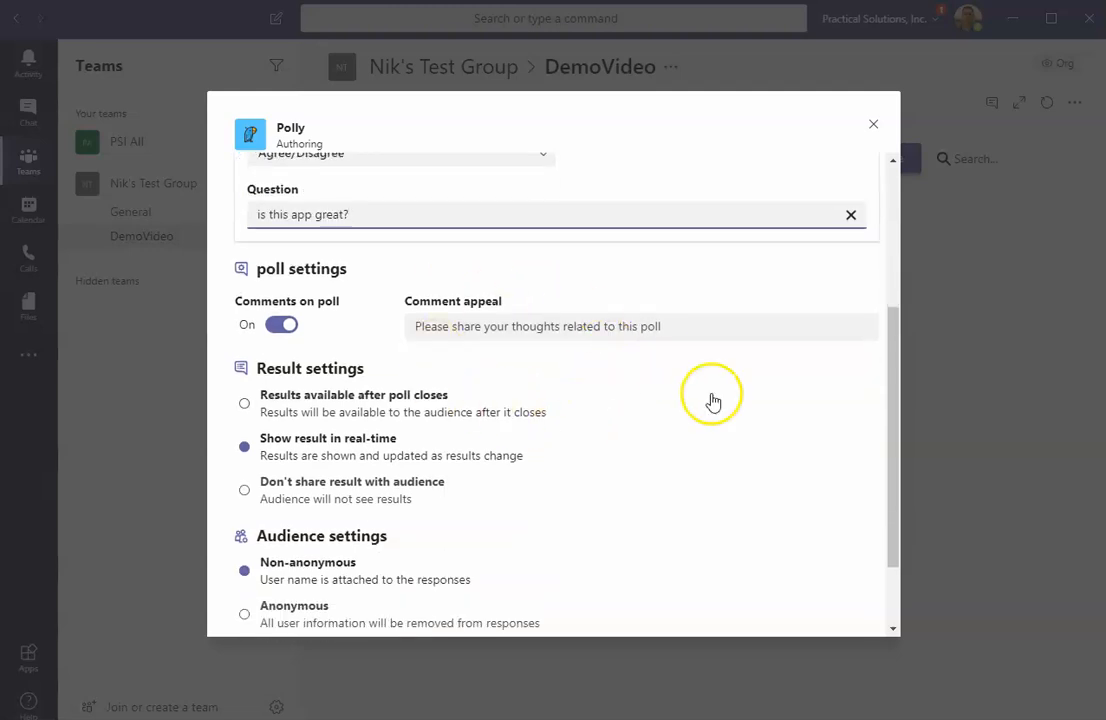
scroll(712, 400, down, 1)
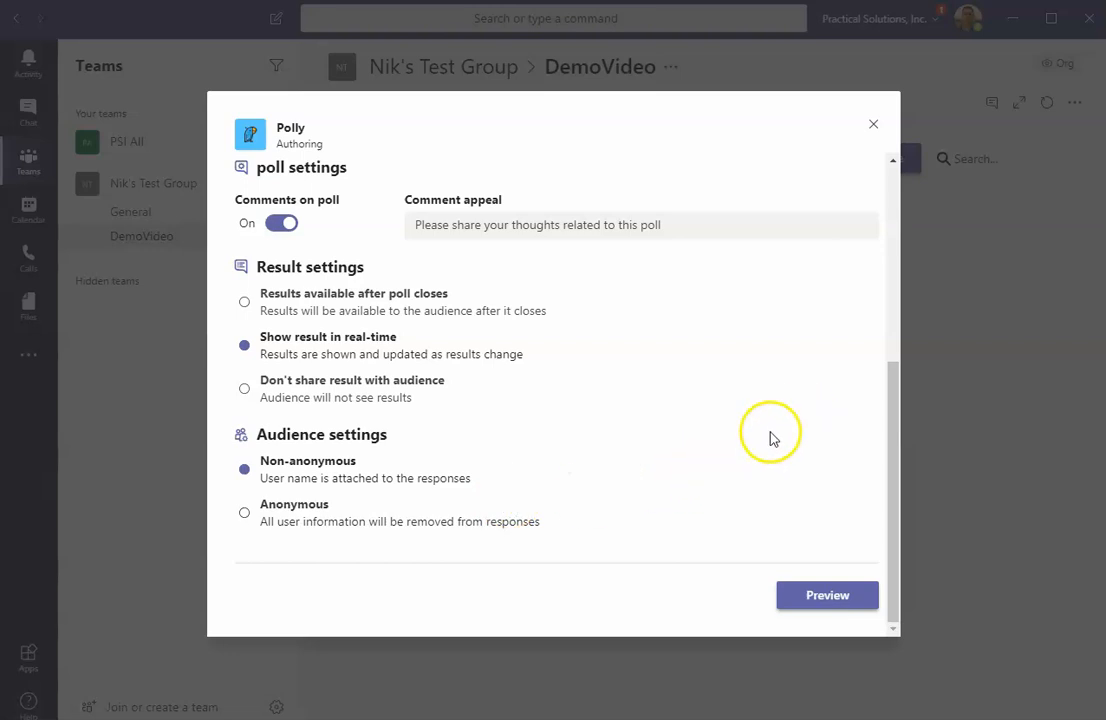
click(815, 598)
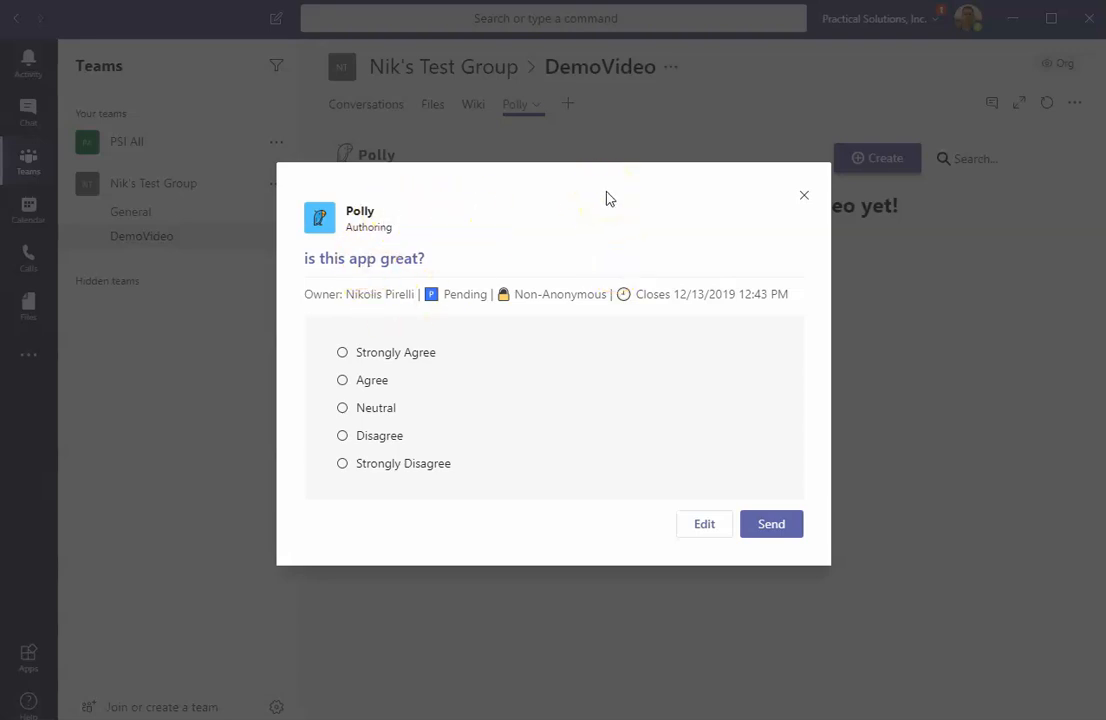
click(775, 520)
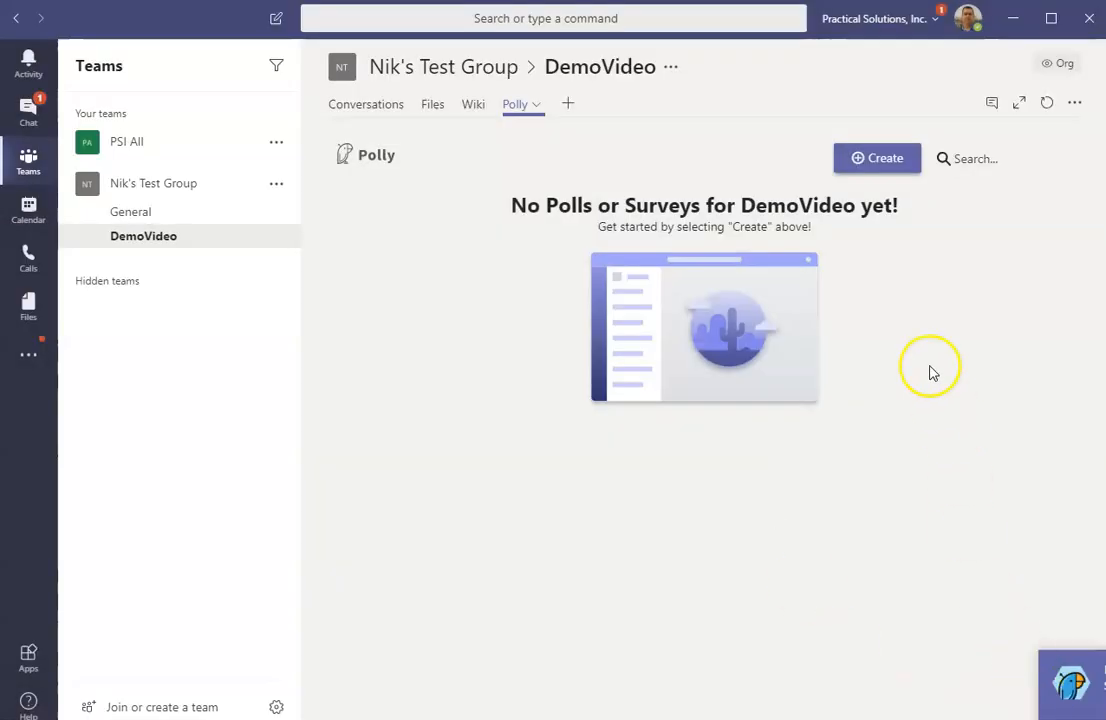
Submit a Strongly Agree vote on the Polly poll in the channel conversation and view the results in the Polly tab
click(370, 117)
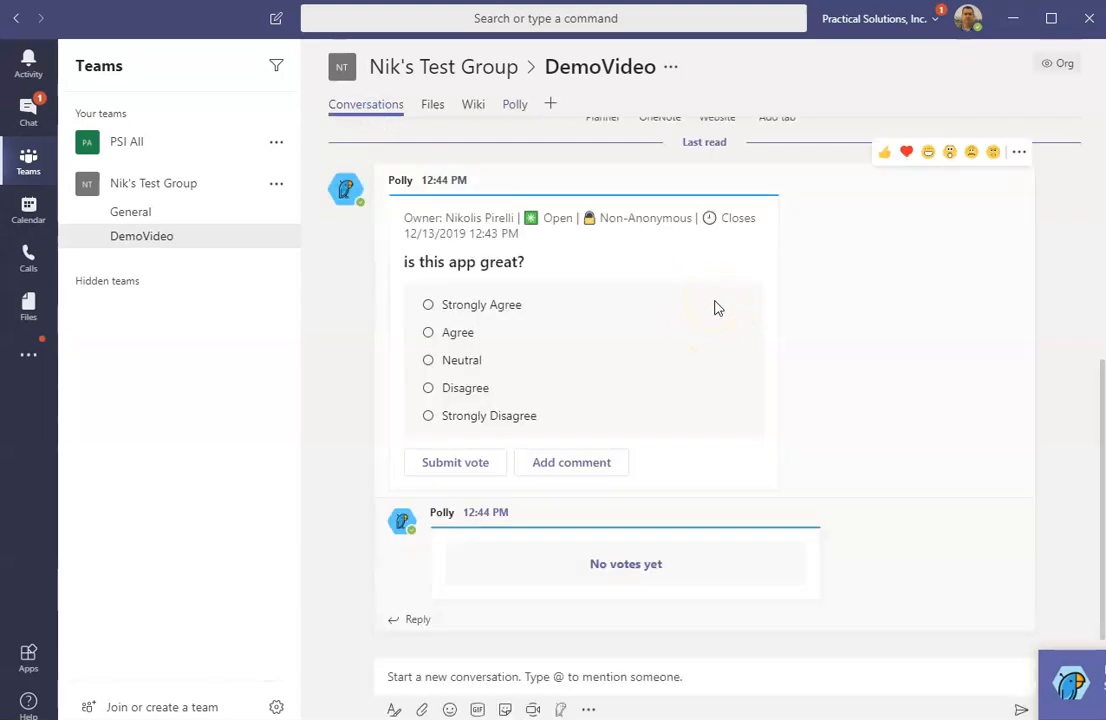
click(428, 304)
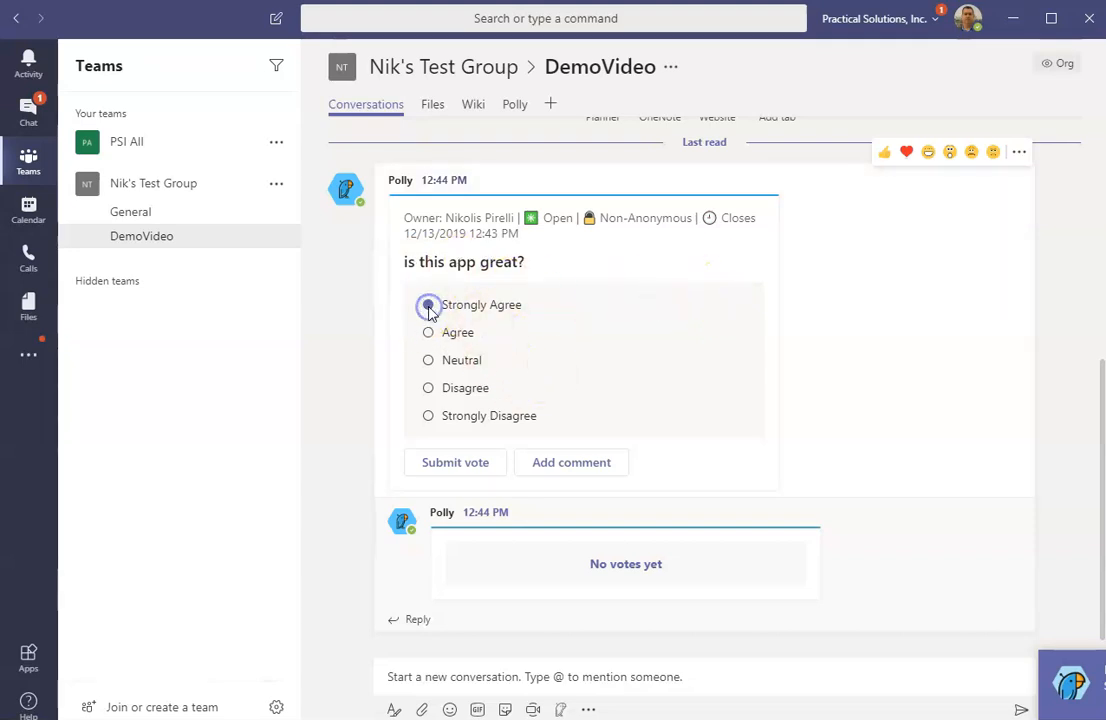
click(470, 460)
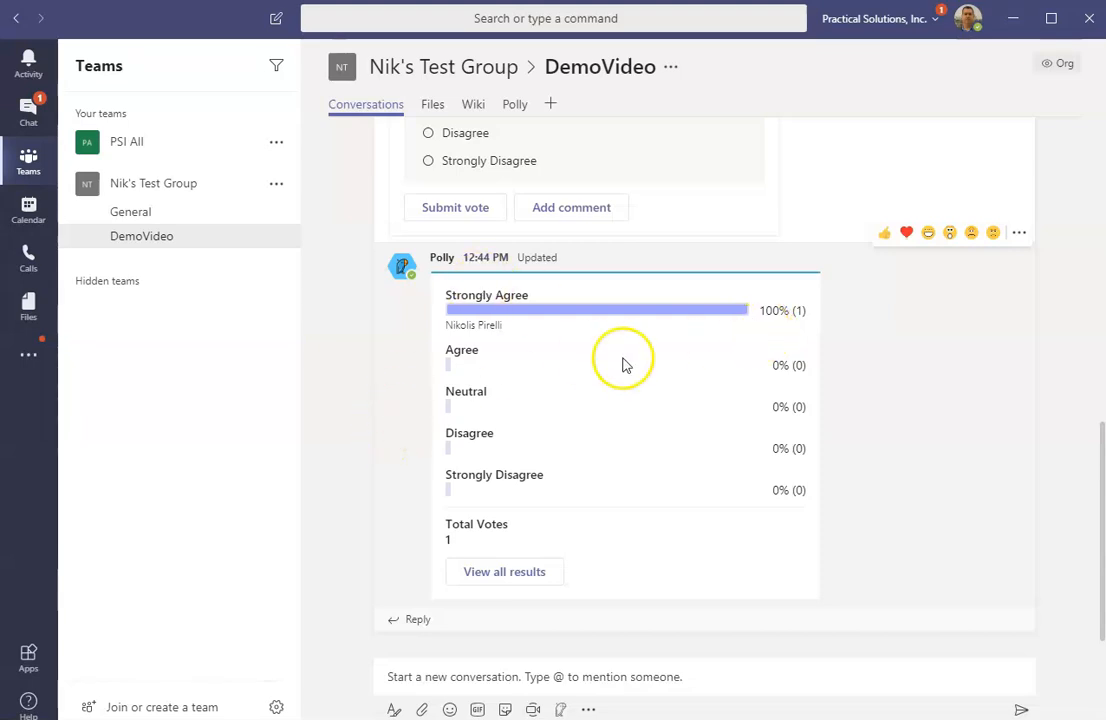
click(518, 110)
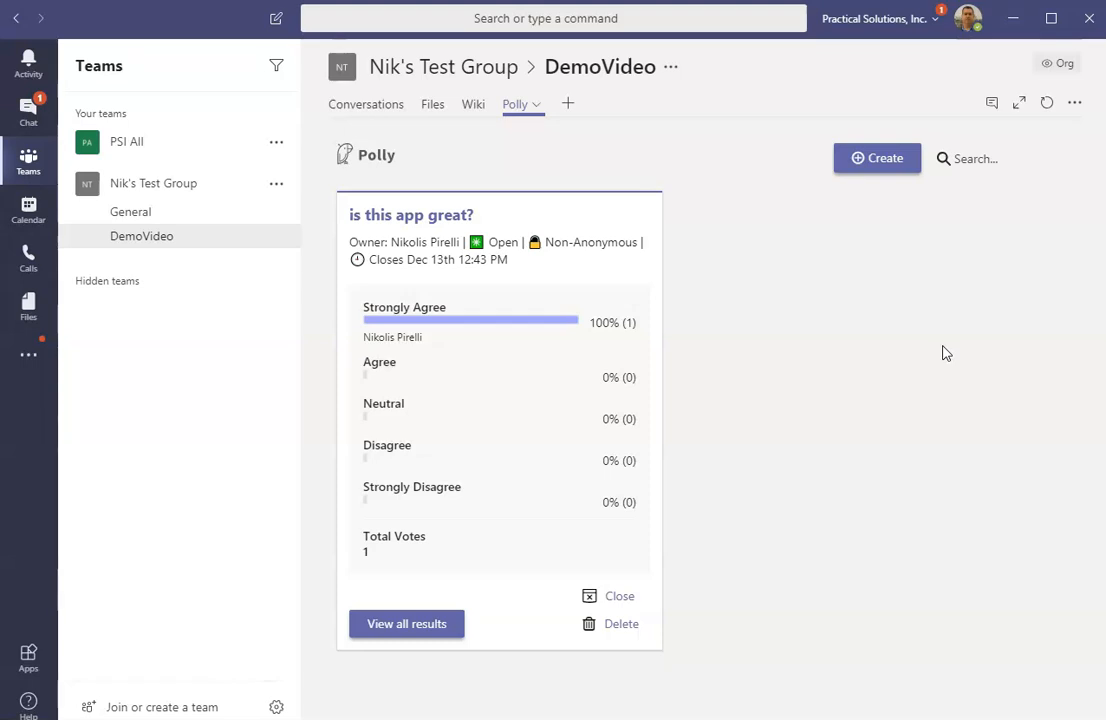
Post a Forms poll in the channel conversation by mentioning Forms with the text "is this app great? yes,no"
click(380, 105)
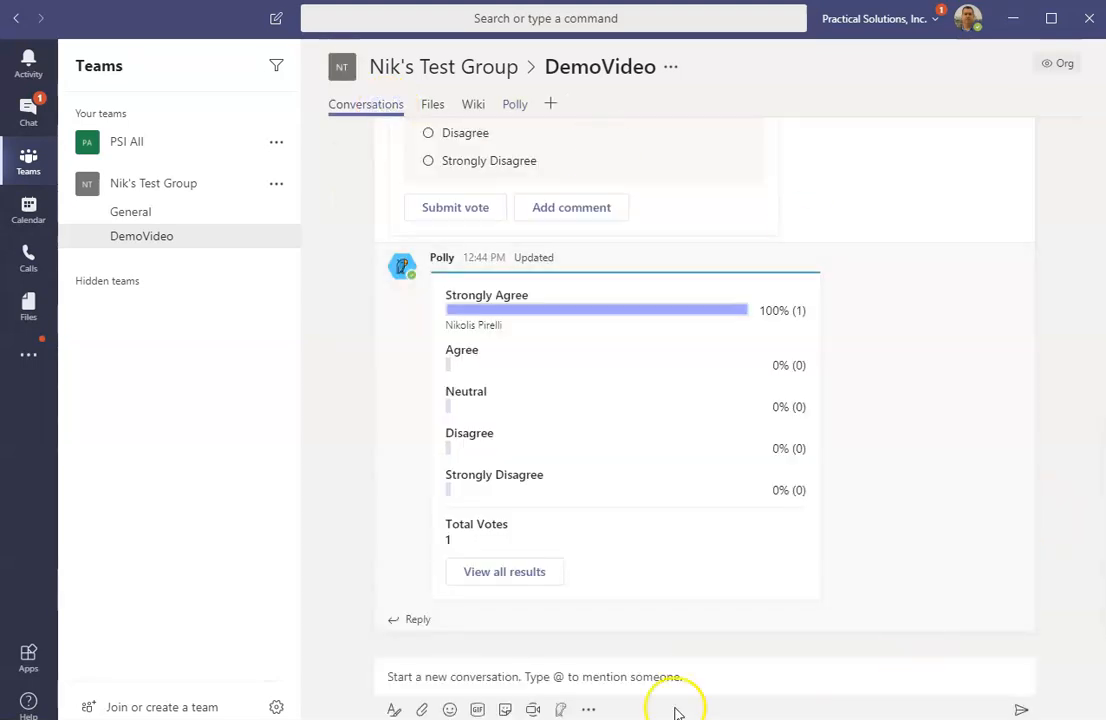
click(547, 674)
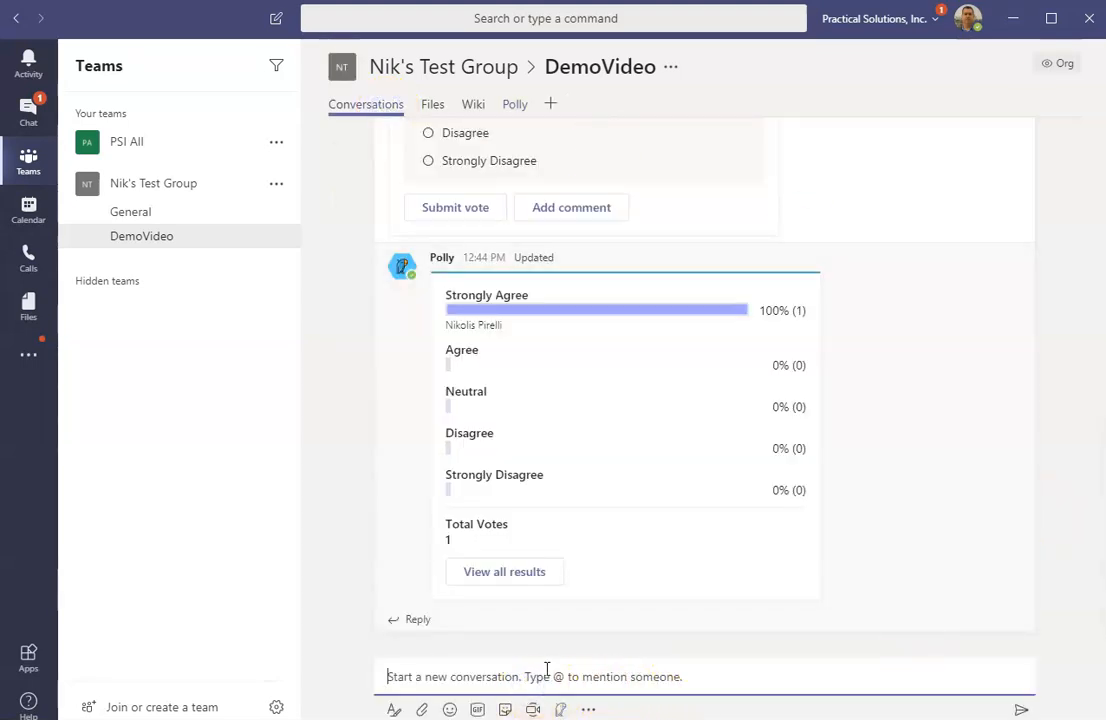
text(@form)
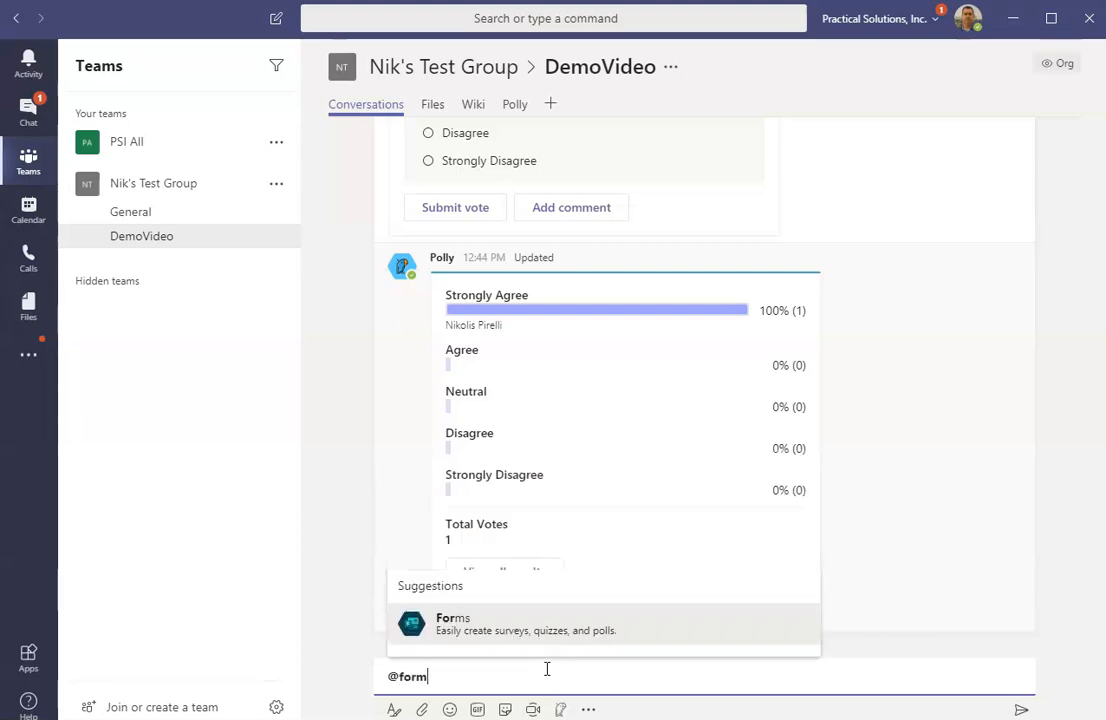
click(468, 624)
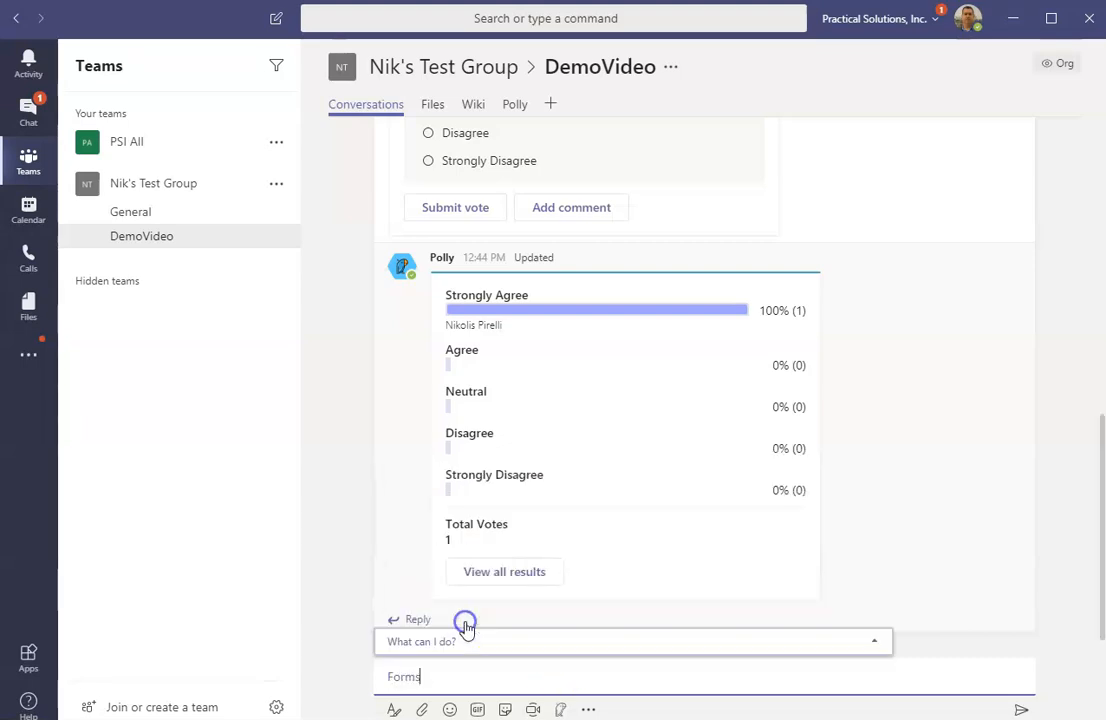
click(469, 646)
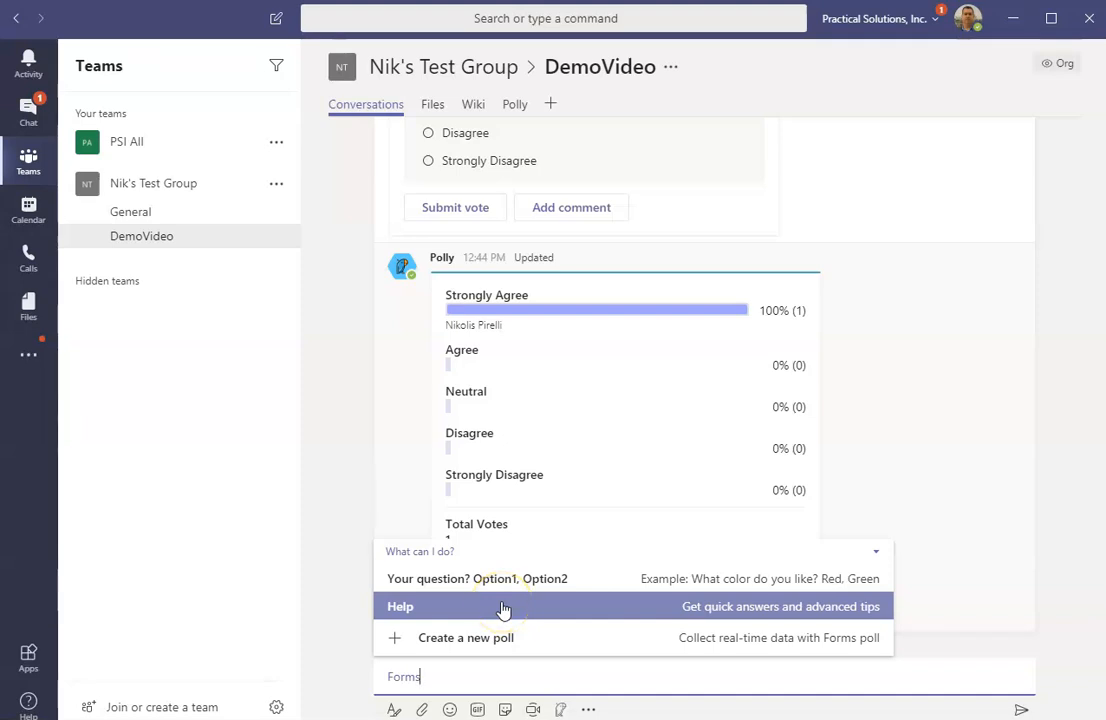
click(497, 677)
text(is this app great? yes.n)
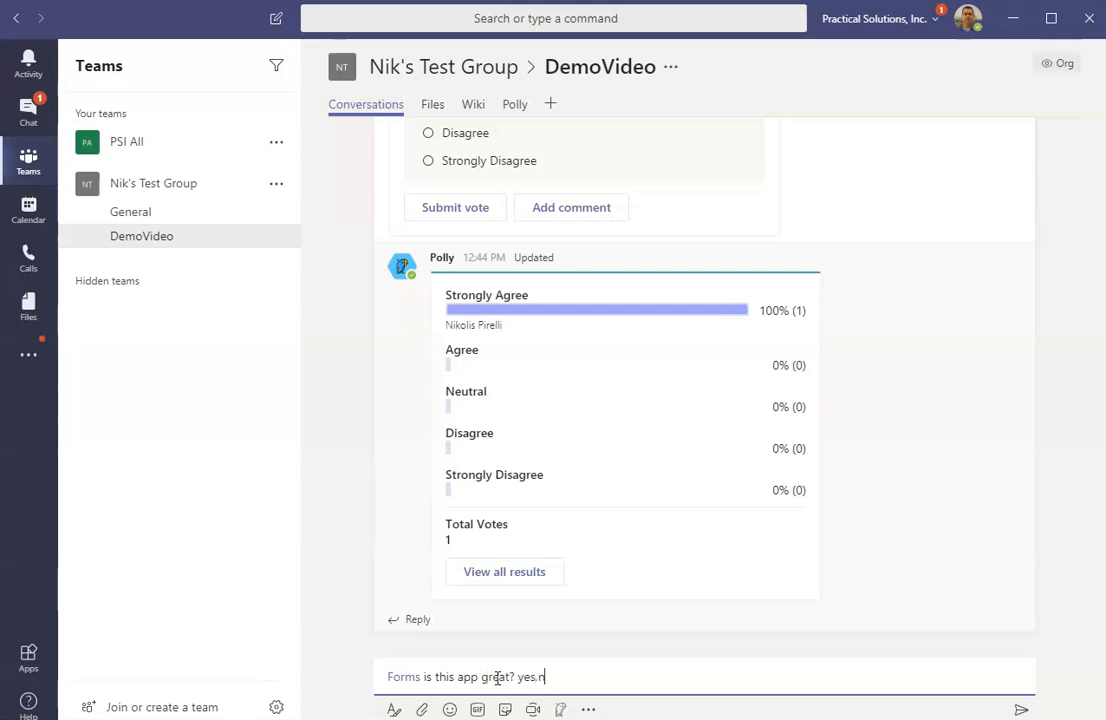
text(o)
key(Return)
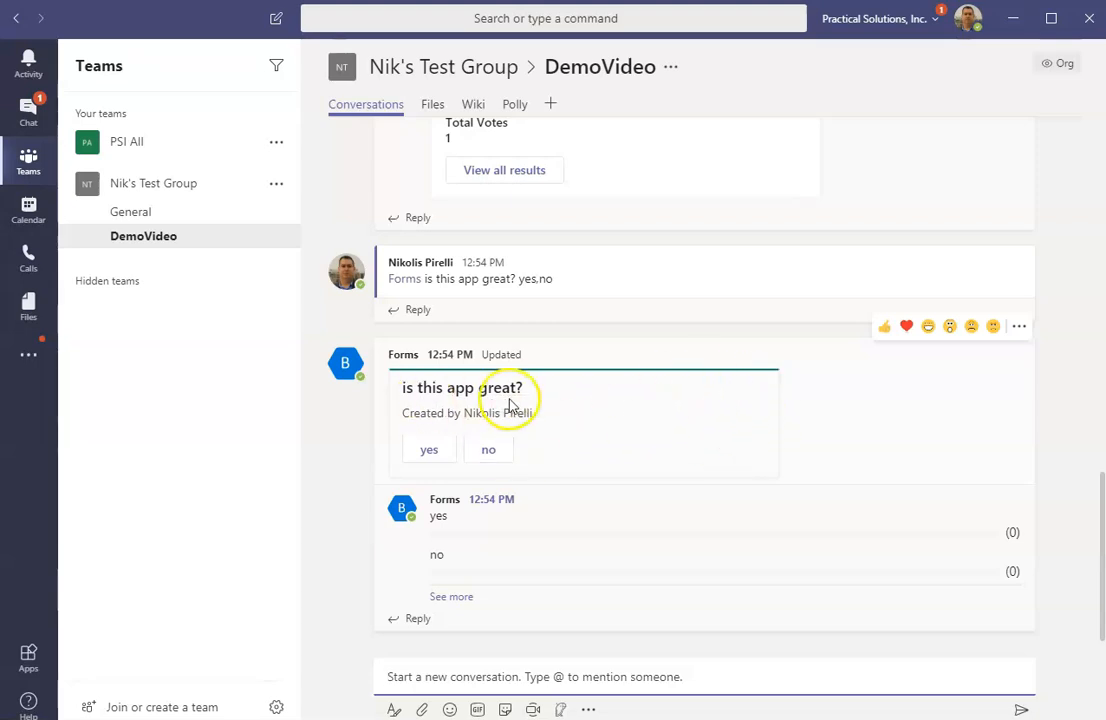
Vote yes on the Forms poll and return to the channel's Polly tab
click(440, 451)
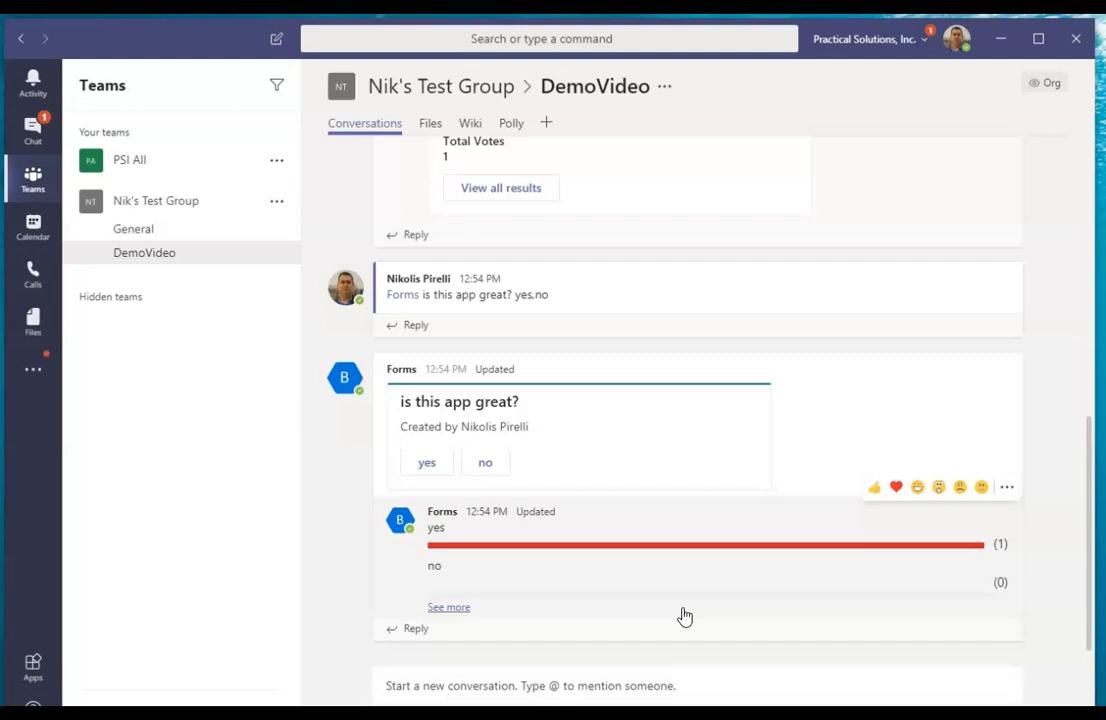
click(509, 123)
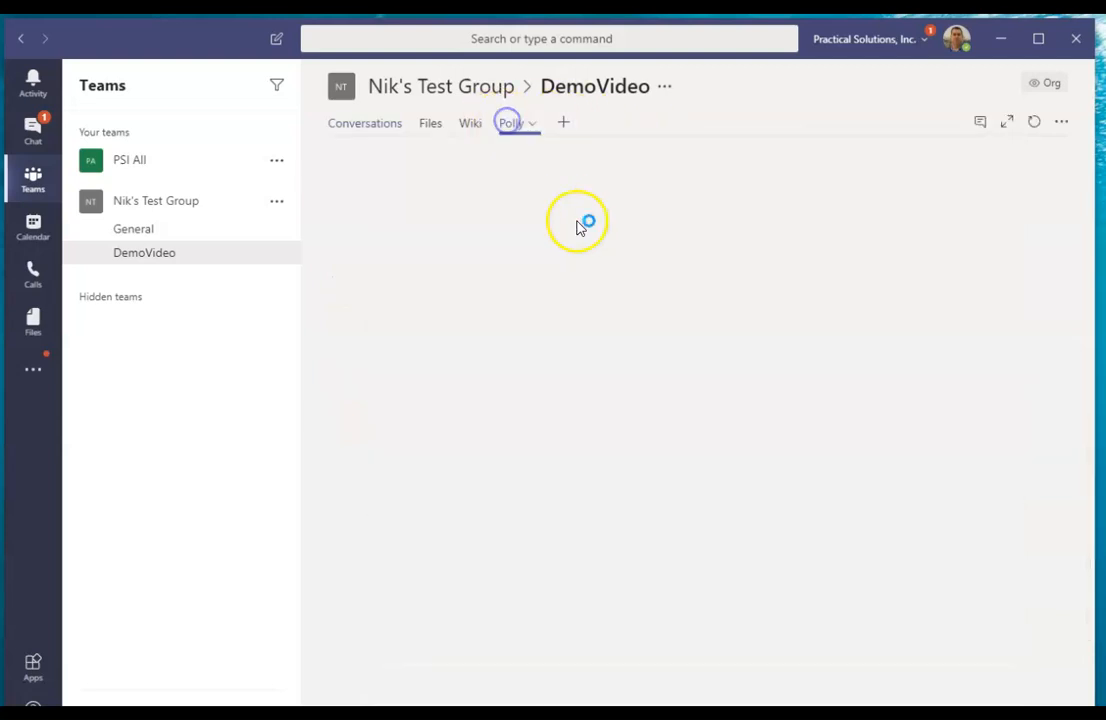